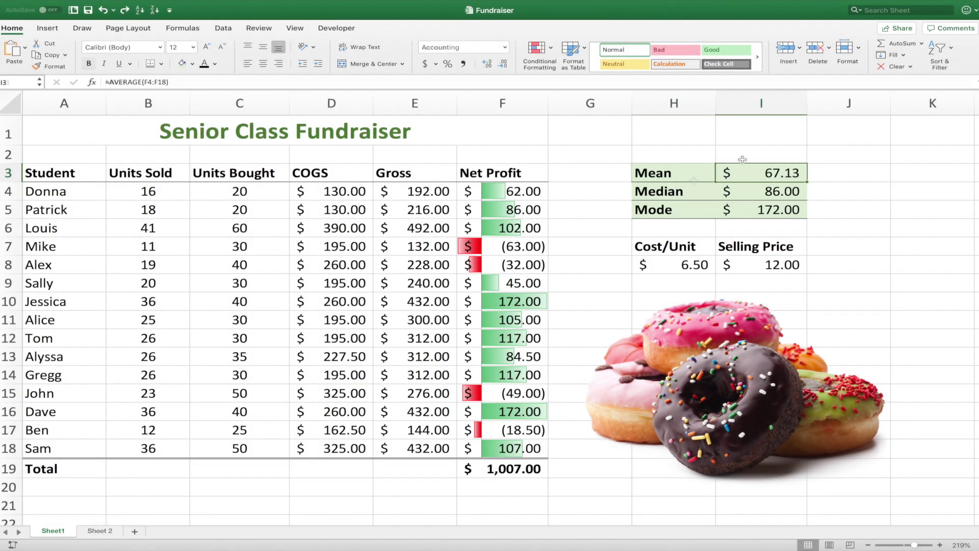
Select the Net Profit values F4:F18 next to the Mean label
{"action": "key", "text": "Left"}
{"action": "left_click_drag", "start_coordinate": [530, 192], "coordinate": [513, 455]}
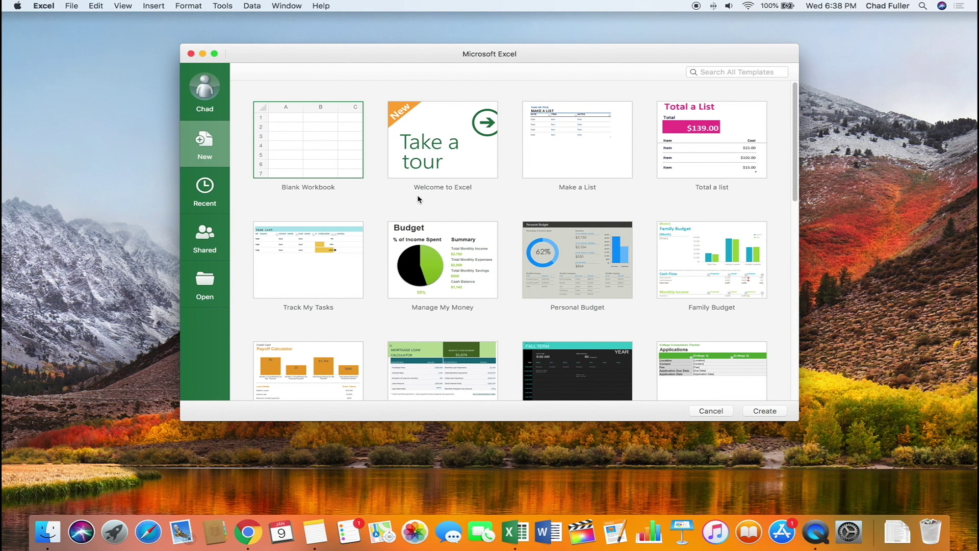
{"action": "scroll", "coordinate": [417, 199], "scroll_direction": "down", "scroll_amount": 2}
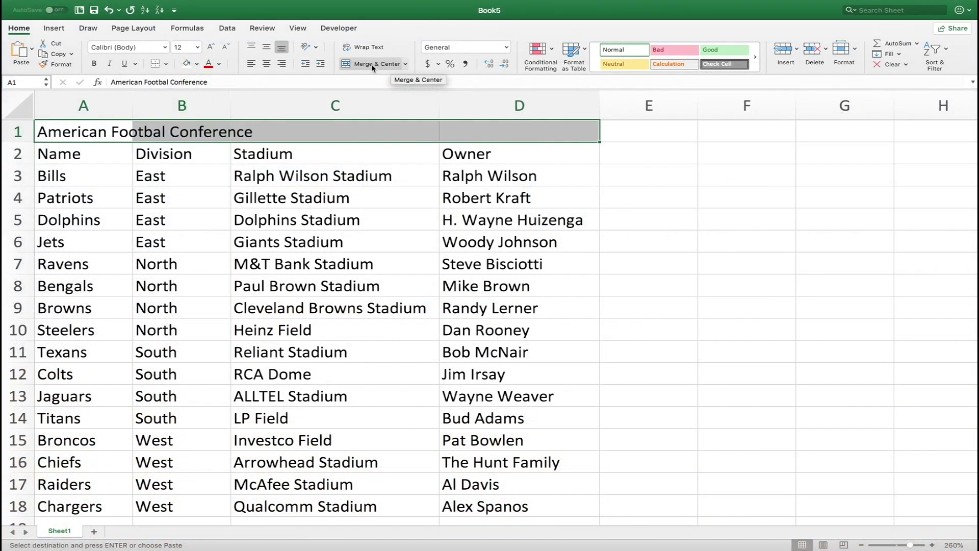
Merge and center the American Football Conference title over A–D, and fill 1960 down to E18
{"action": "left_click", "coordinate": [388, 65]}
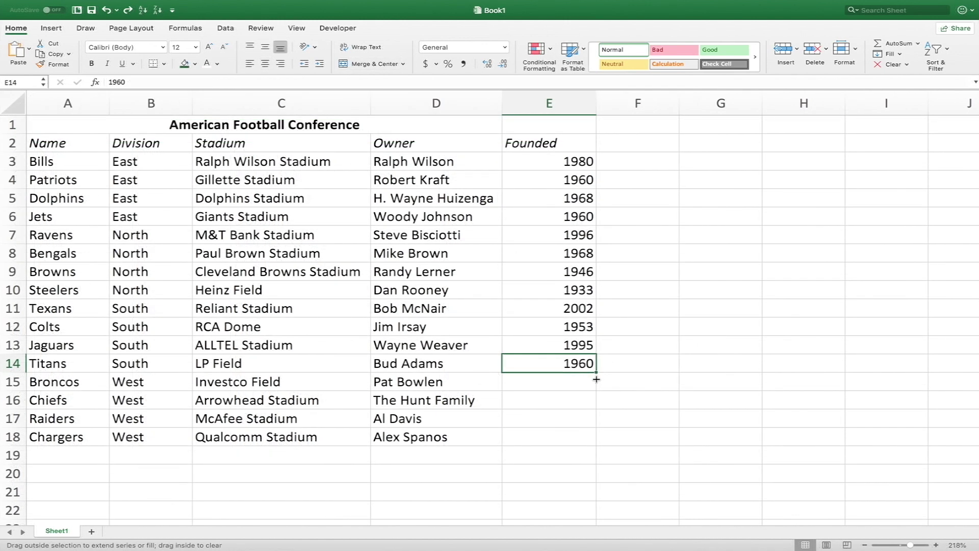
{"action": "left_click_drag", "start_coordinate": [596, 372], "coordinate": [594, 438]}
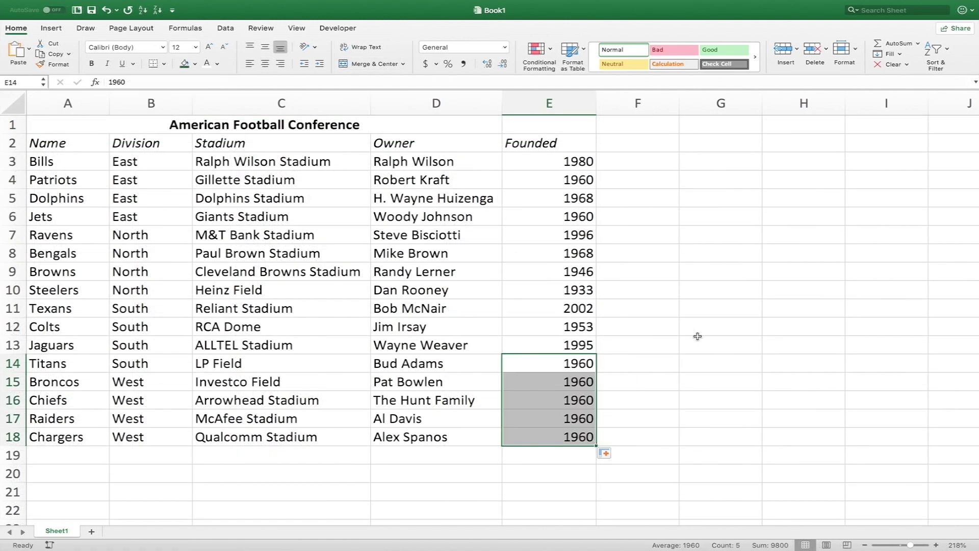
{"action": "left_click", "coordinate": [663, 349]}
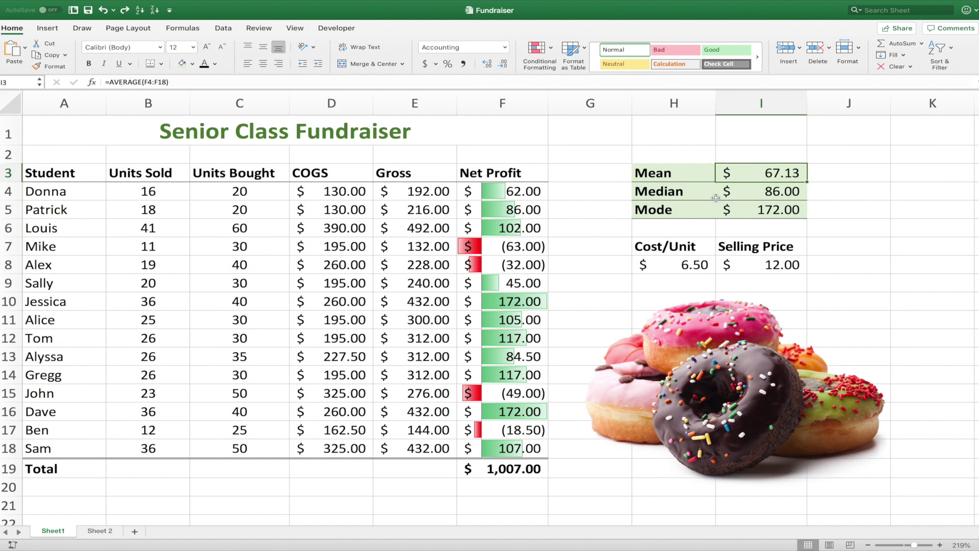
{"action": "left_click", "coordinate": [663, 176]}
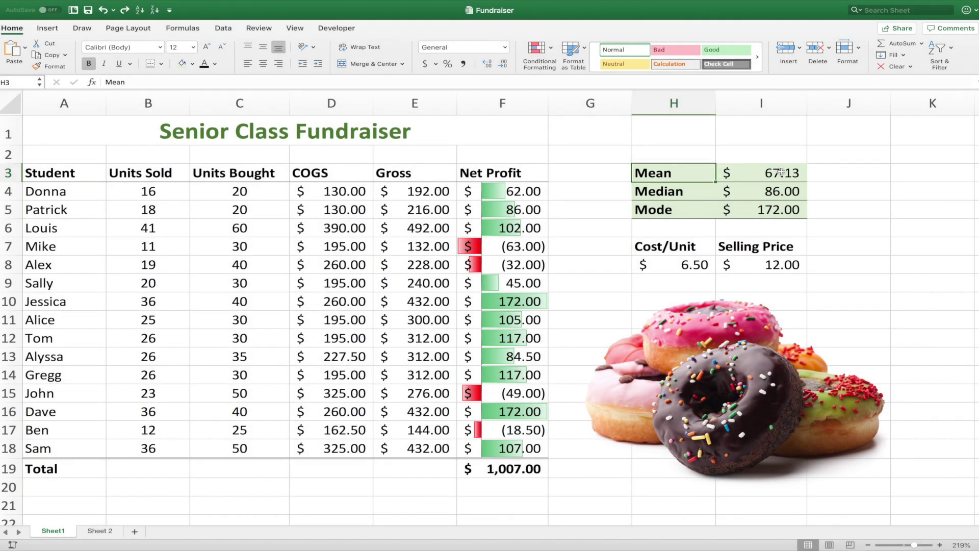
{"action": "left_click_drag", "start_coordinate": [528, 192], "coordinate": [510, 454]}
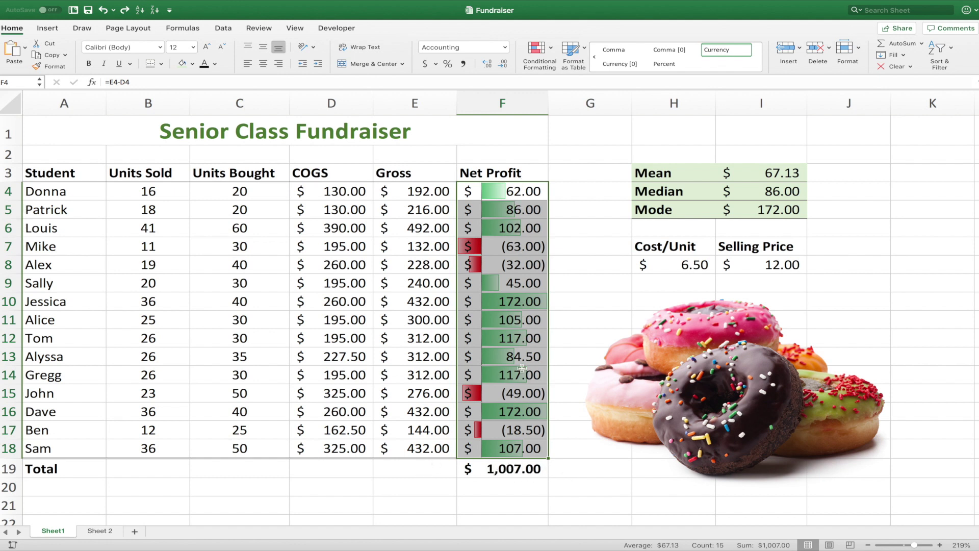
{"action": "left_click", "coordinate": [523, 449]}
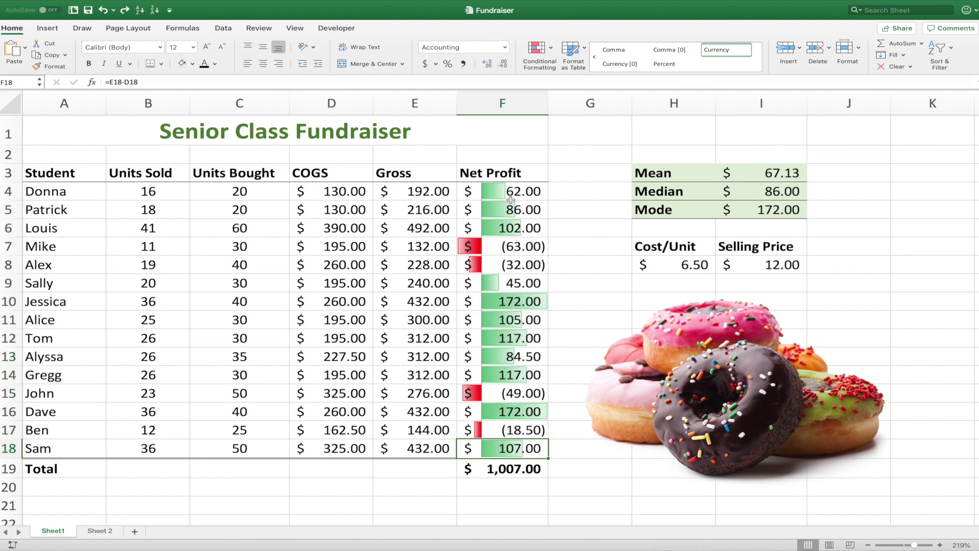
{"action": "left_click_drag", "start_coordinate": [512, 193], "coordinate": [469, 451]}
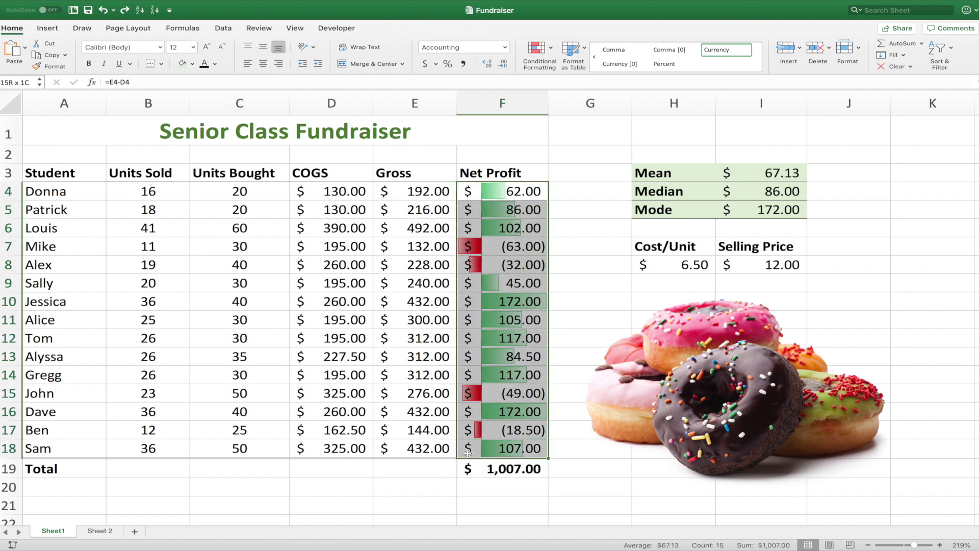
{"action": "left_click", "coordinate": [519, 472]}
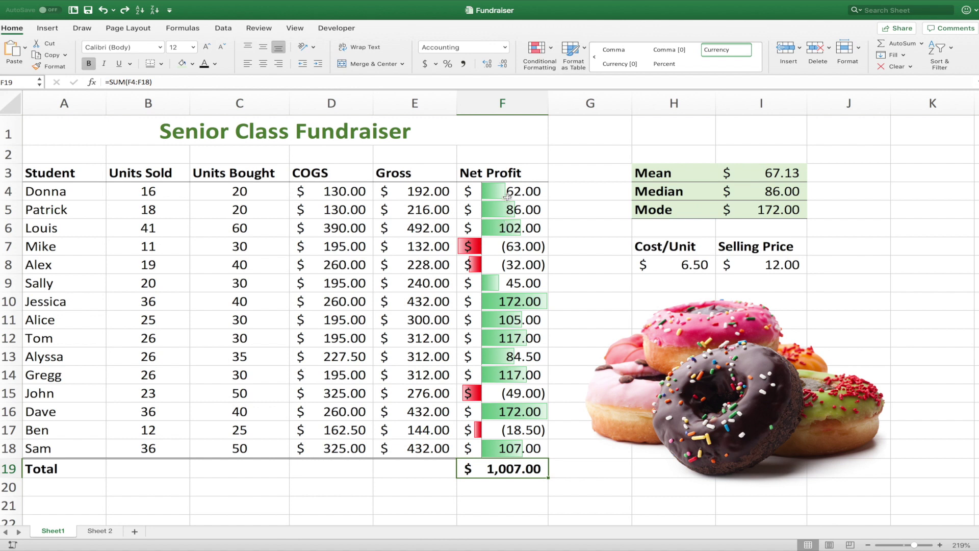
{"action": "left_click_drag", "start_coordinate": [507, 196], "coordinate": [503, 448]}
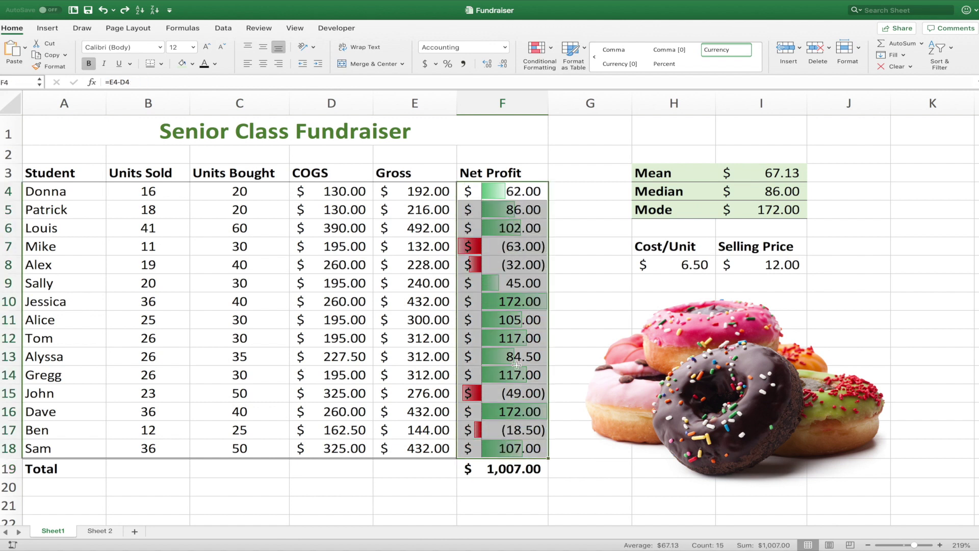
Sort F4:F18 smallest to largest, expanding the selection so whole rows move together
{"action": "right_click", "coordinate": [517, 225]}
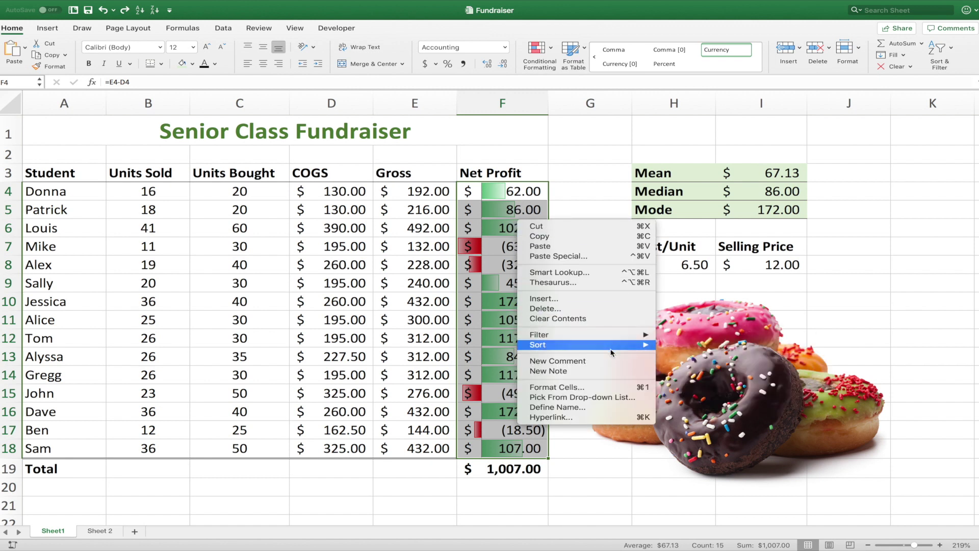
{"action": "mouse_move", "coordinate": [613, 346]}
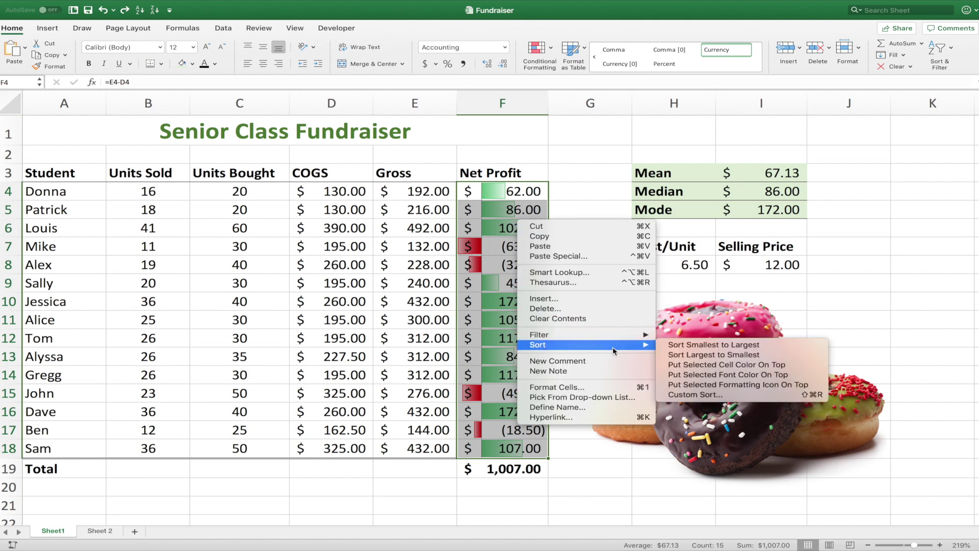
{"action": "left_click", "coordinate": [734, 345]}
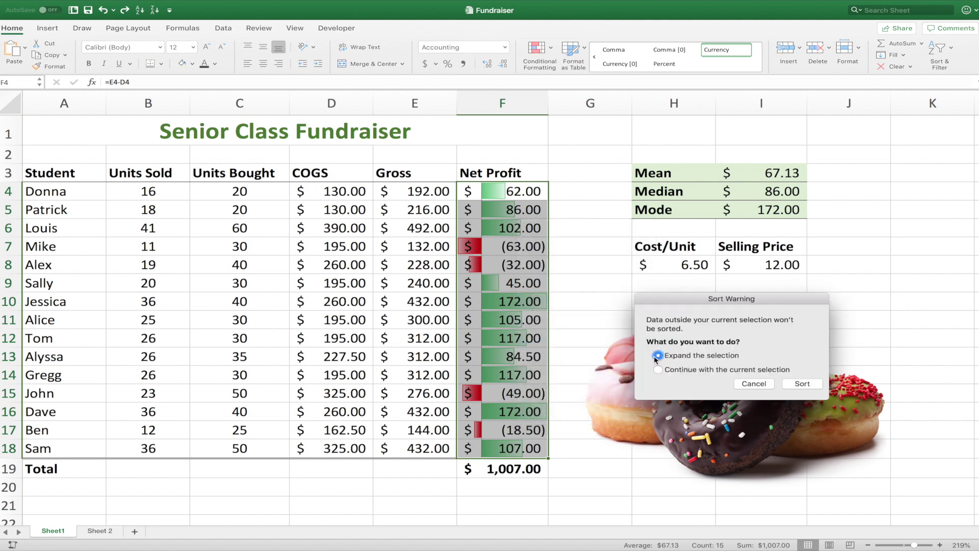
{"action": "left_click", "coordinate": [805, 385]}
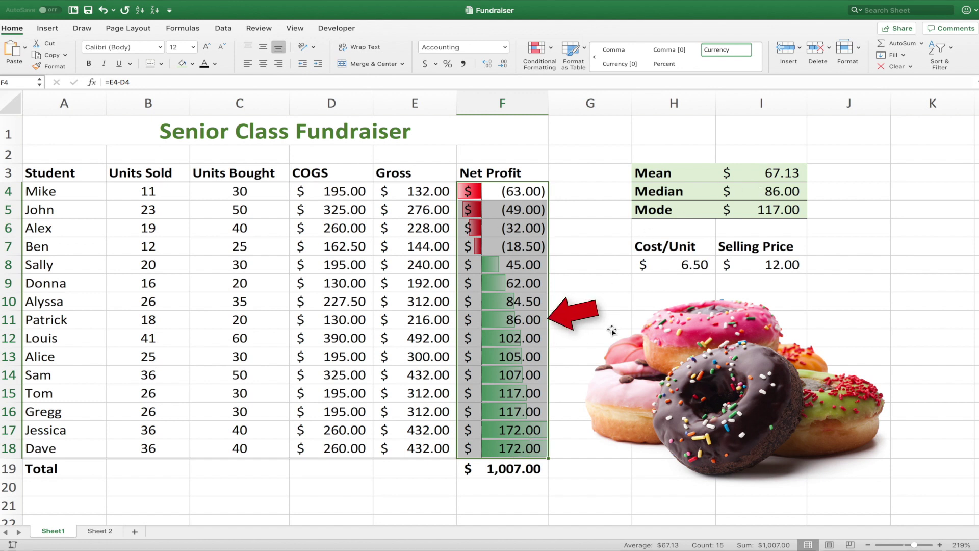
{"action": "left_click", "coordinate": [514, 321]}
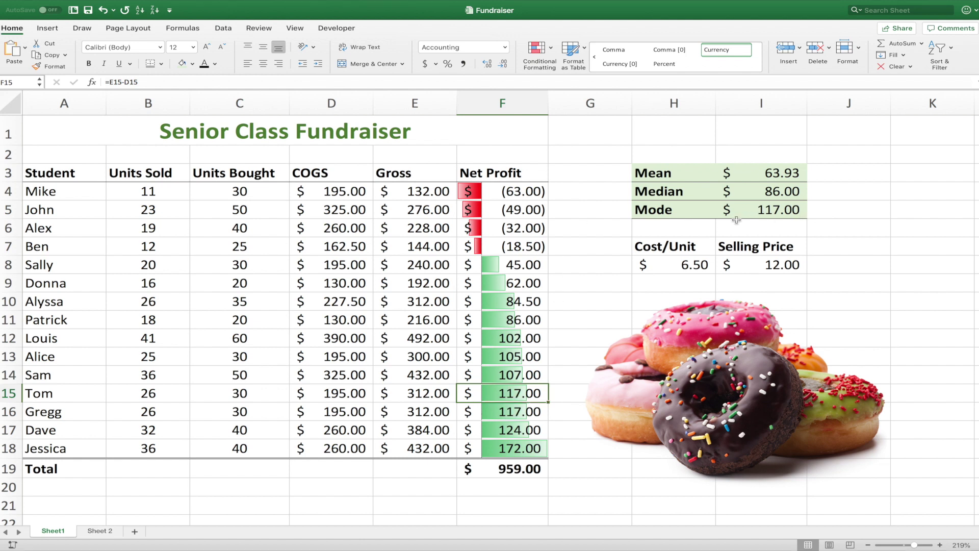
Clear the existing Mean, Median and Mode results
{"action": "left_click_drag", "start_coordinate": [745, 173], "coordinate": [771, 209]}
{"action": "key", "text": "Delete"}
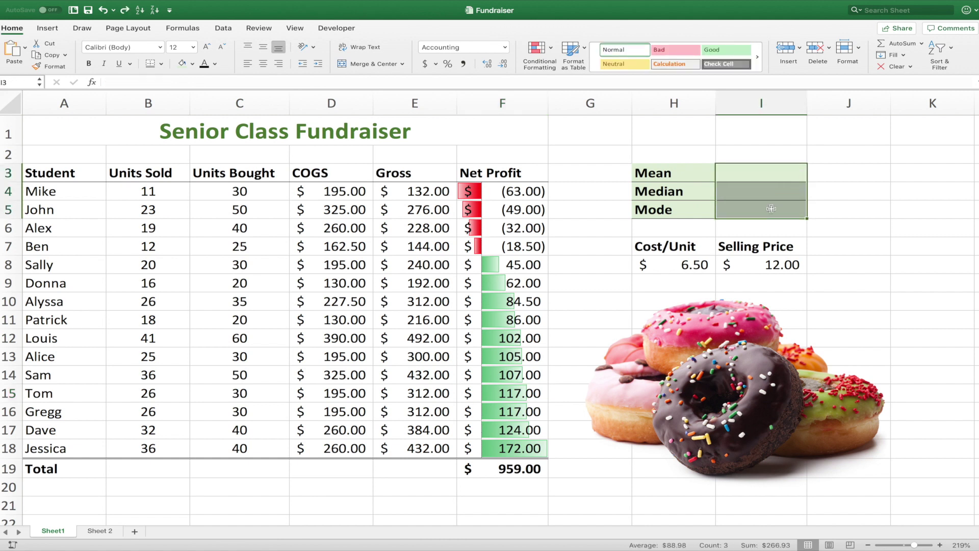
{"action": "left_click", "coordinate": [745, 175]}
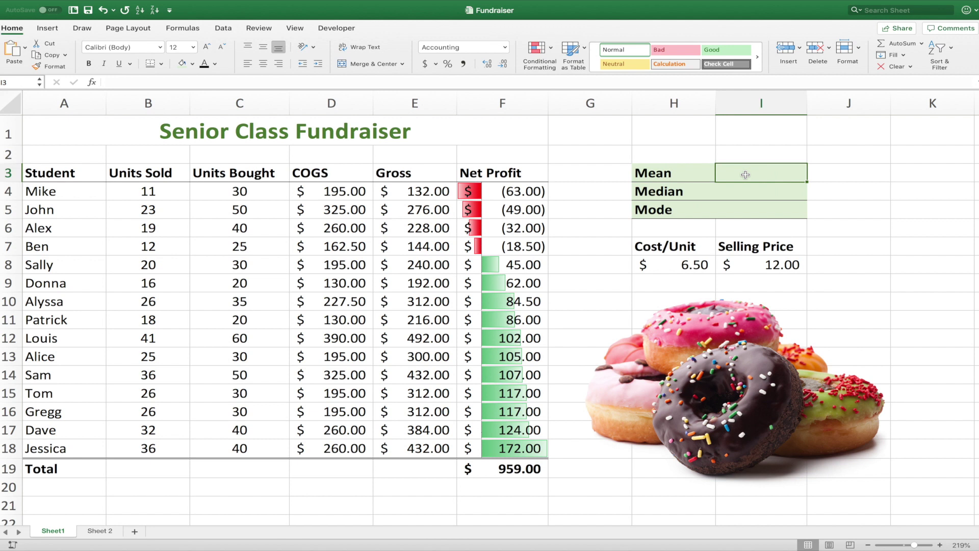
Enter =AVERAGE(F4:F18) in the Mean cell I3, giving $63.93
{"action": "type", "text": "="}
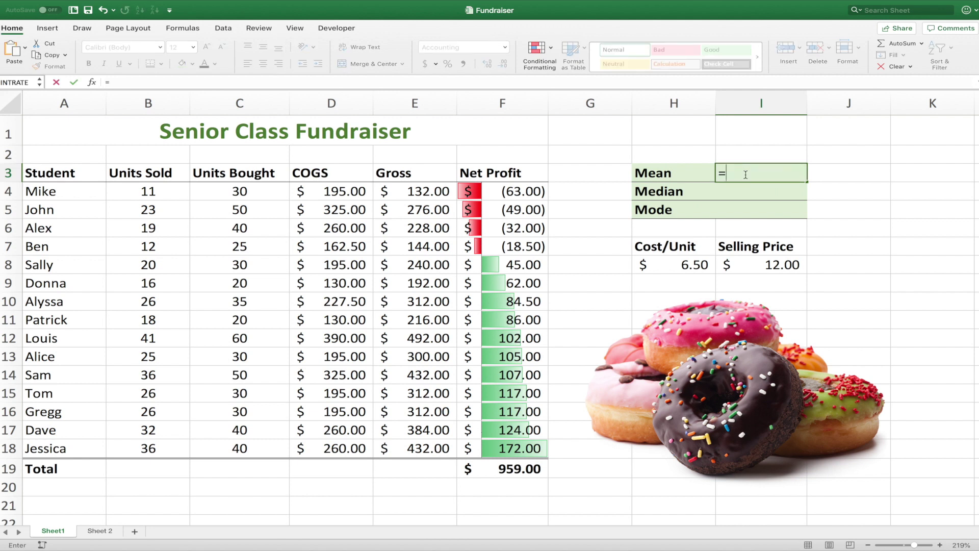
{"action": "type", "text": "mean"}
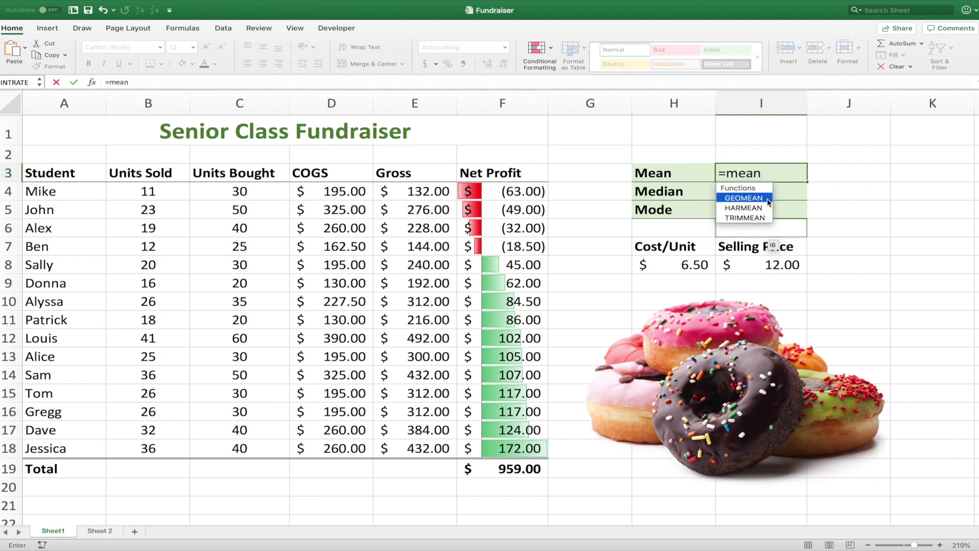
{"action": "key", "text": "BackSpace"}
{"action": "key", "text": "BackSpace"}
{"action": "key", "text": "BackSpace"}
{"action": "key", "text": "BackSpace"}
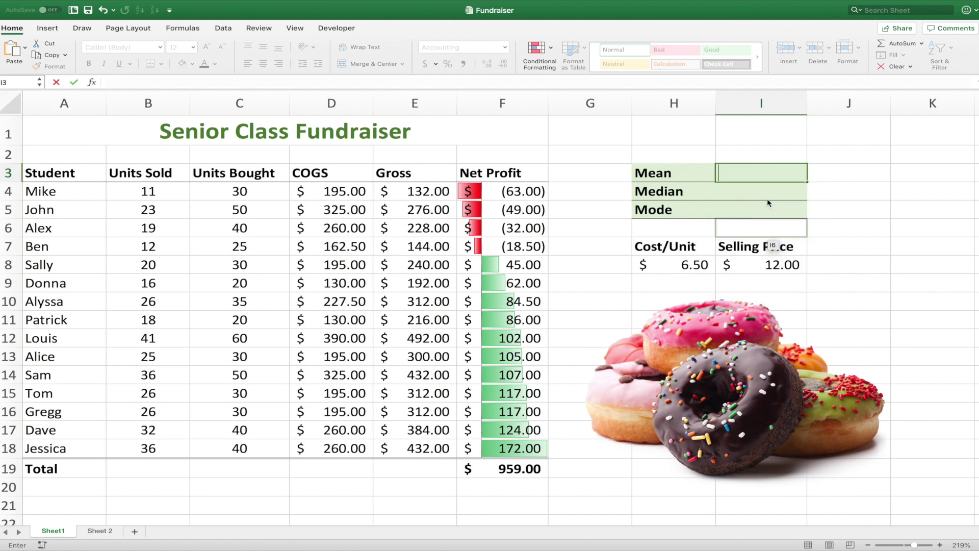
{"action": "type", "text": "avera"}
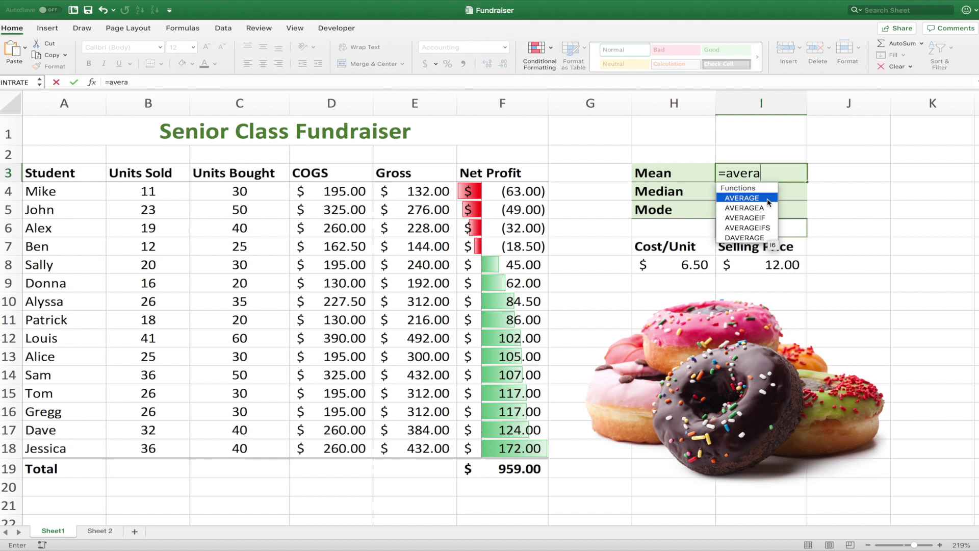
{"action": "double_click", "coordinate": [768, 203]}
{"action": "left_click_drag", "start_coordinate": [484, 192], "coordinate": [509, 449]}
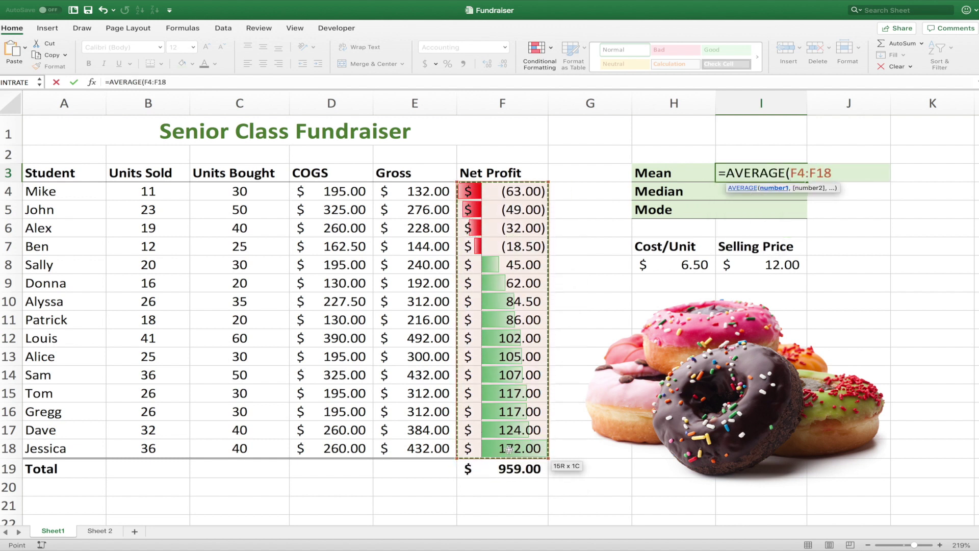
{"action": "key", "text": "Return"}
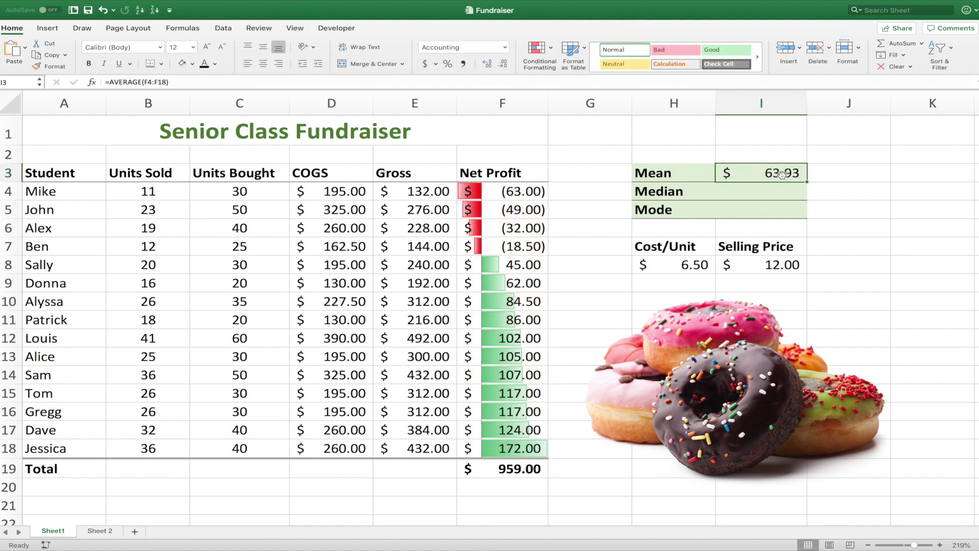
Enter =MEDIAN(F4:F18) in the Median cell I4, giving $86.00
{"action": "left_click", "coordinate": [755, 194]}
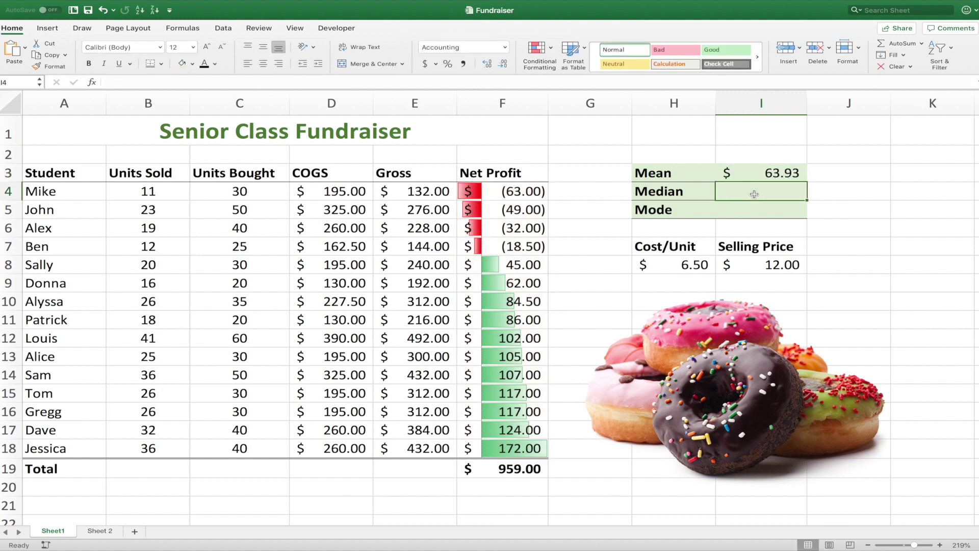
{"action": "type", "text": "="}
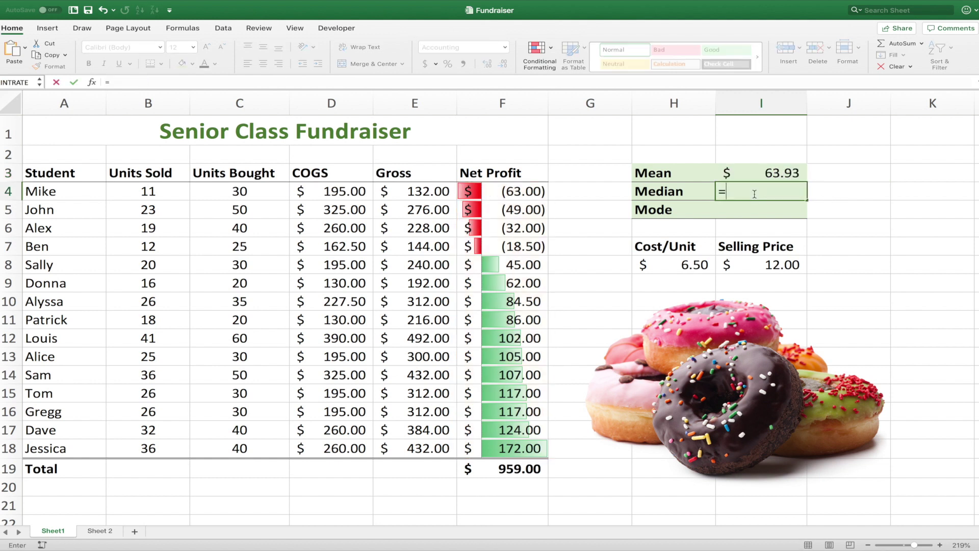
{"action": "type", "text": "med"}
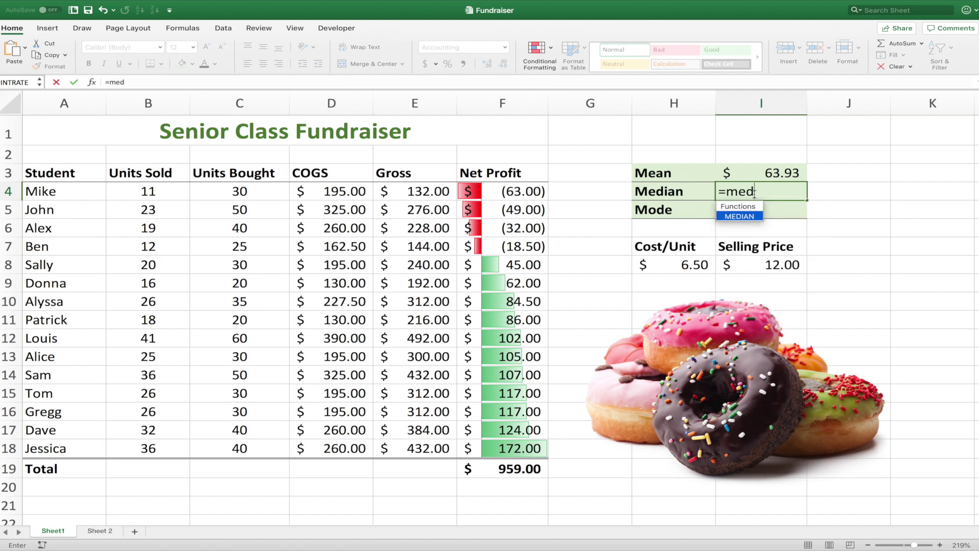
{"action": "double_click", "coordinate": [750, 217]}
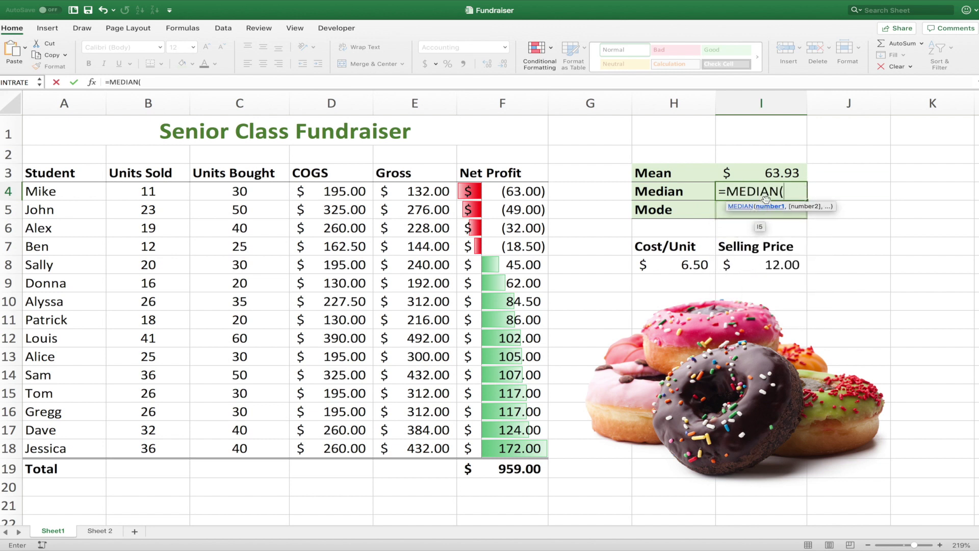
{"action": "left_click_drag", "start_coordinate": [520, 192], "coordinate": [516, 455]}
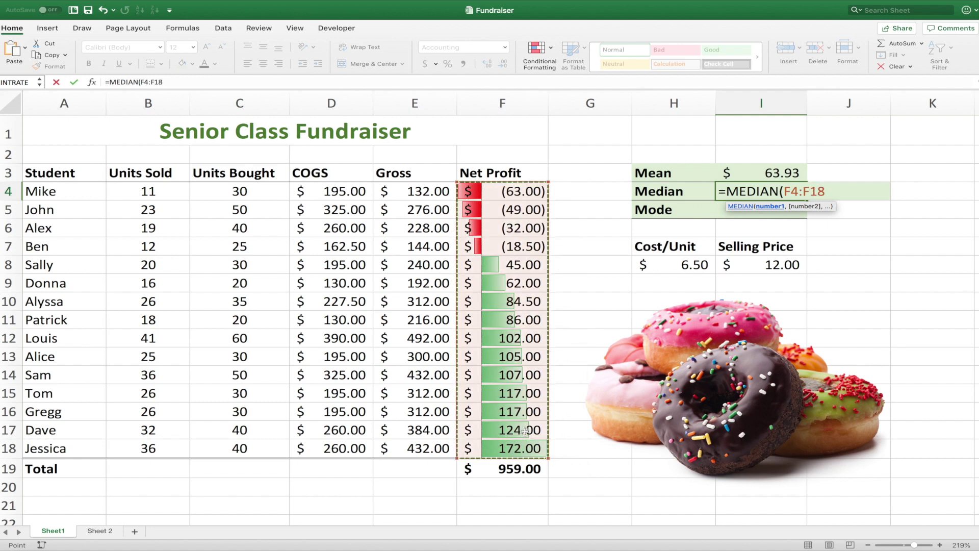
{"action": "key", "text": "Return"}
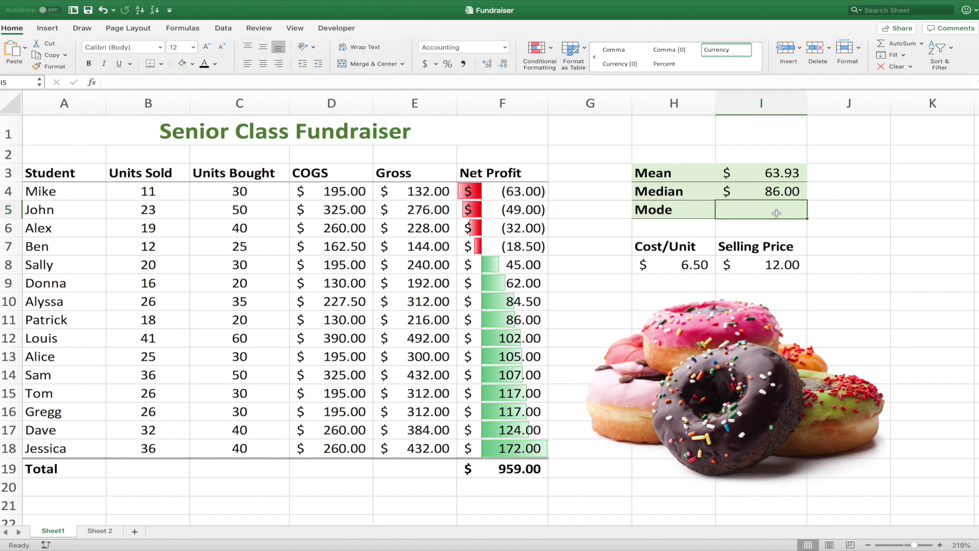
Enter =MODE(F4:F18) in the Mode cell I5, giving $117.00
{"action": "type", "text": "="}
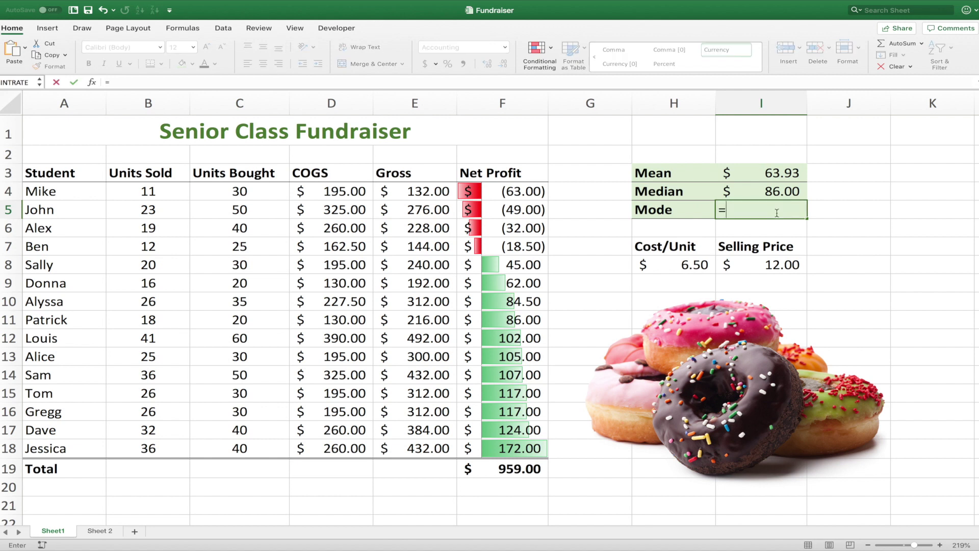
{"action": "type", "text": "mode"}
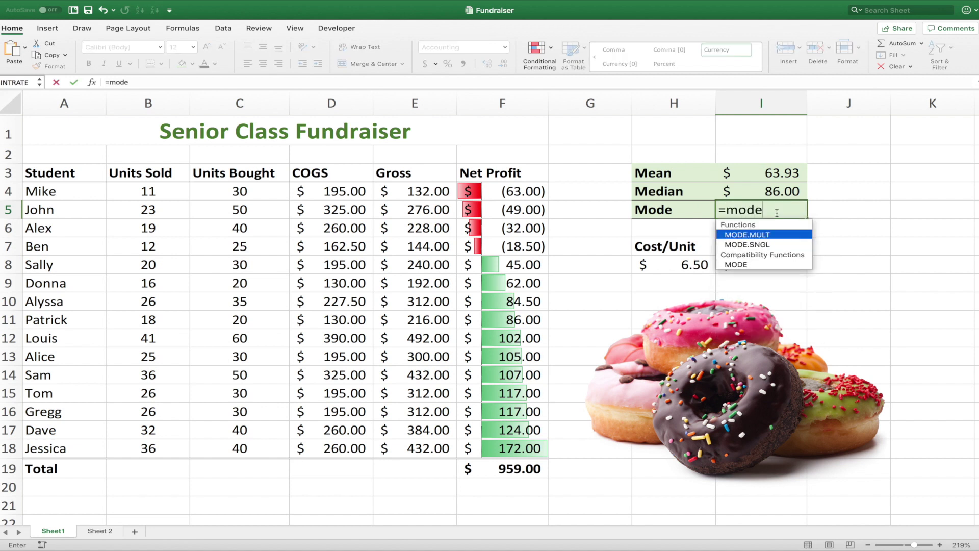
{"action": "double_click", "coordinate": [771, 262]}
{"action": "left_click_drag", "start_coordinate": [501, 194], "coordinate": [506, 449]}
{"action": "key", "text": "Return"}
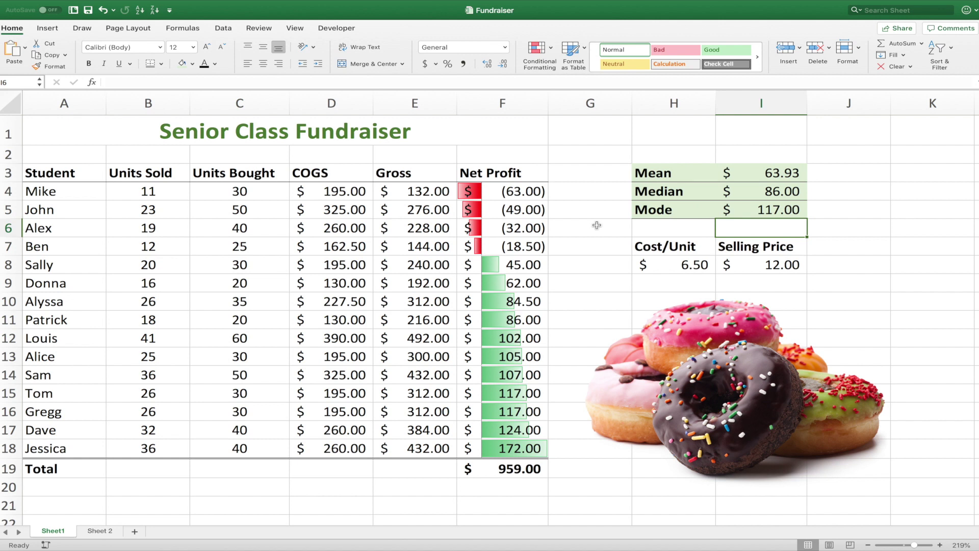
{"action": "left_click", "coordinate": [637, 173]}
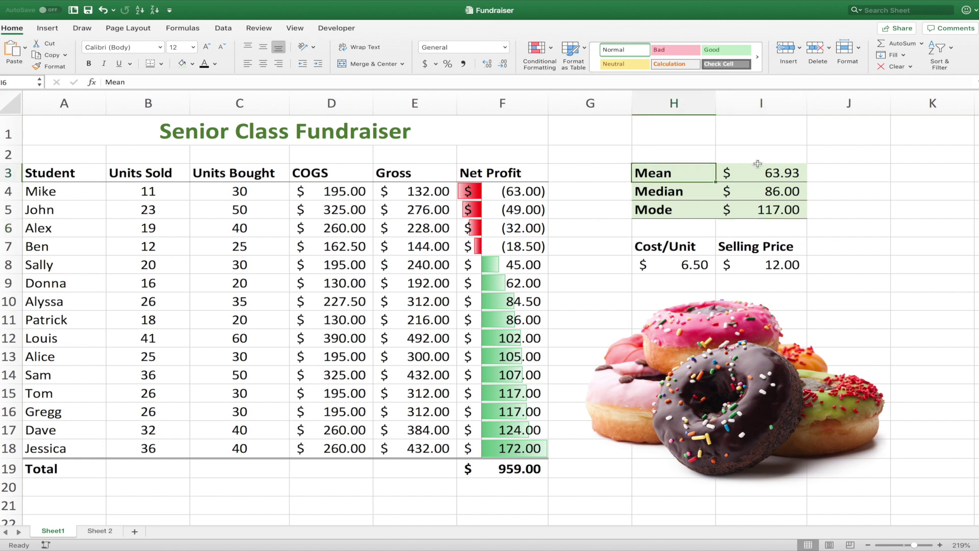
{"action": "left_click", "coordinate": [675, 198]}
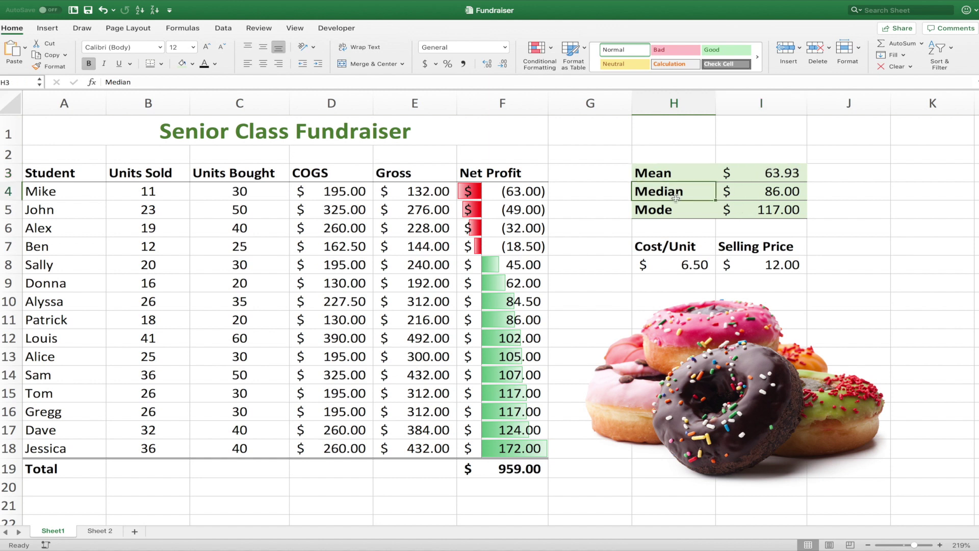
{"action": "left_click_drag", "start_coordinate": [676, 198], "coordinate": [750, 210]}
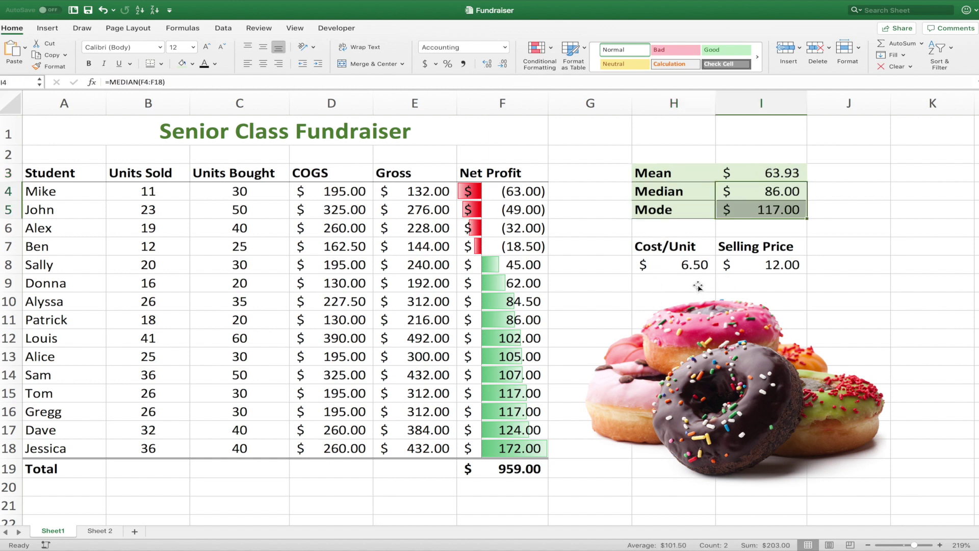
{"action": "left_click_drag", "start_coordinate": [487, 191], "coordinate": [518, 449]}
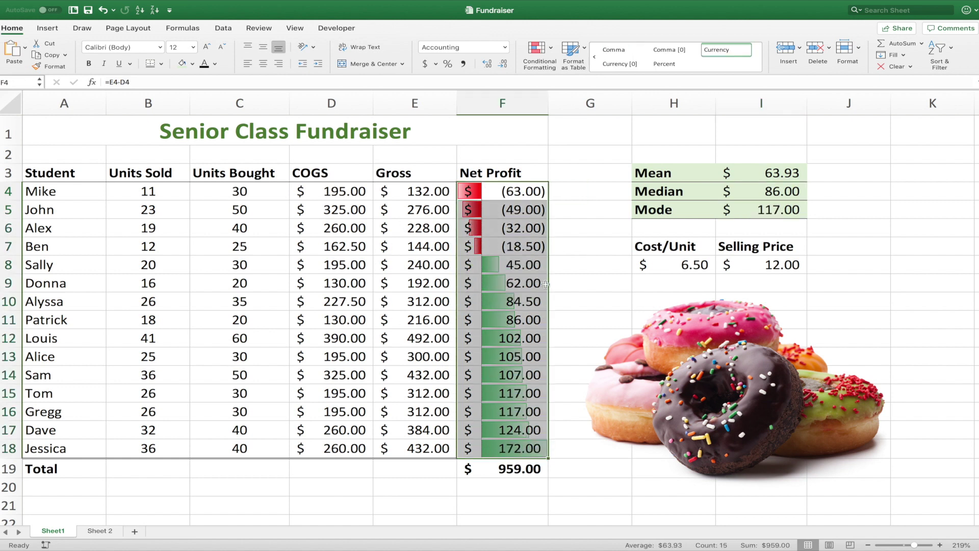